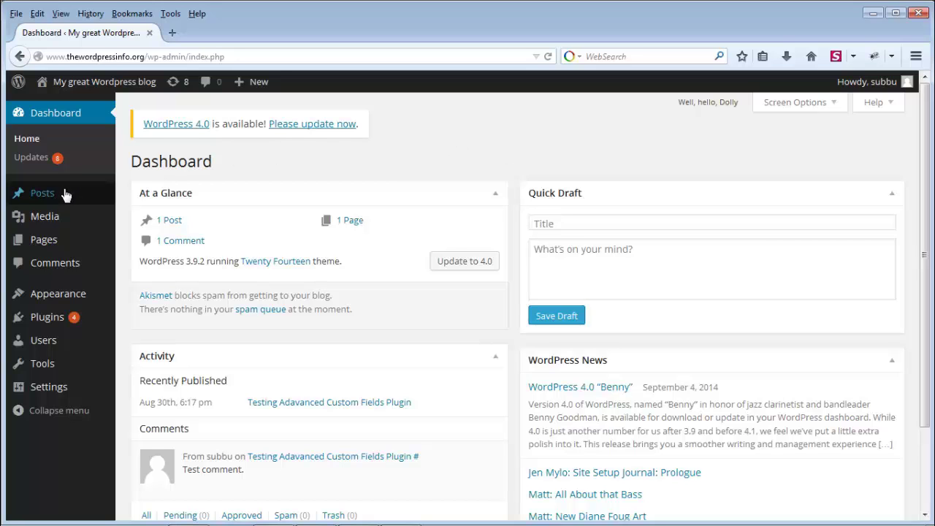
- Create a new post with the title "Test Article"
mouse_move(71, 197)
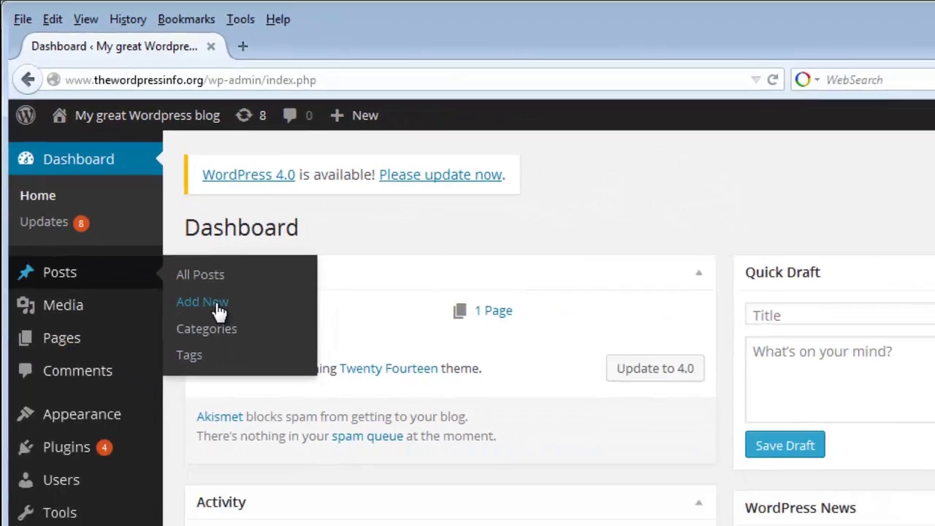
left_click(285, 398)
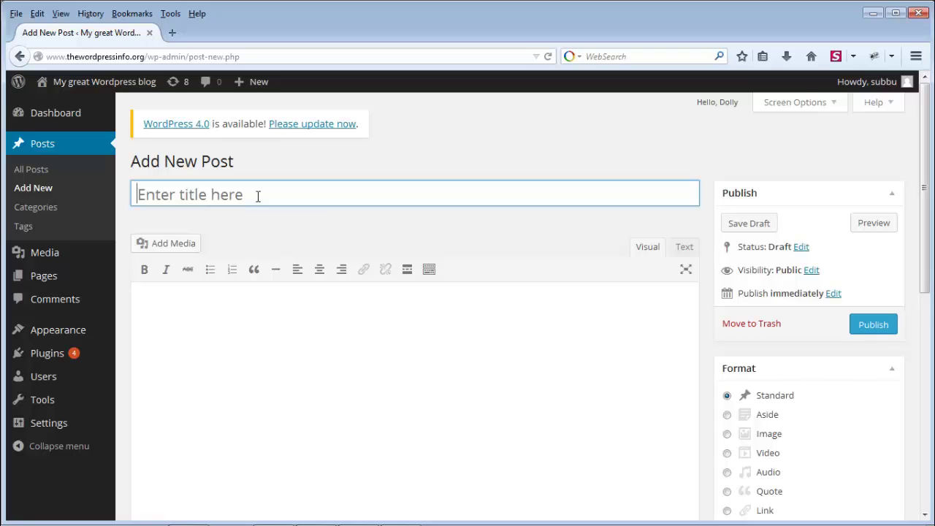
type("Test Article")
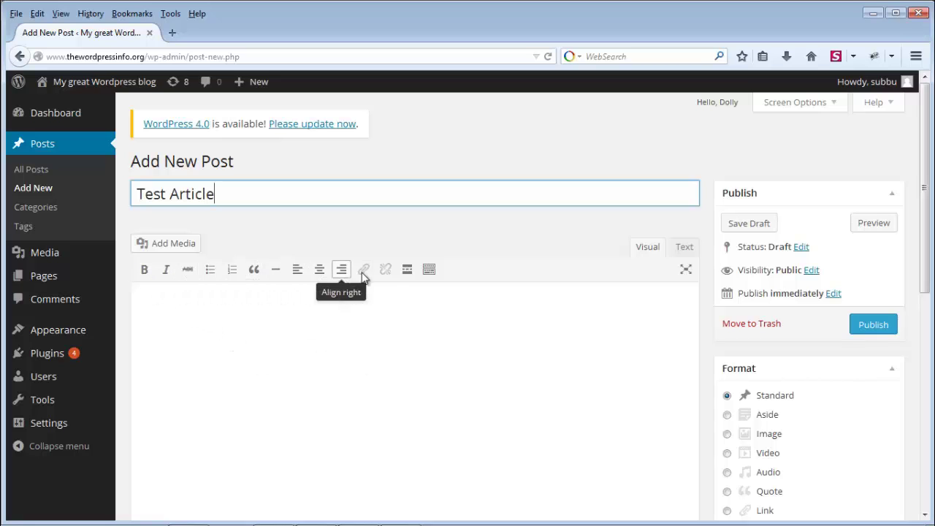
- Show the second row of formatting options and paste the copied article paragraphs into the post body
left_click(429, 270)
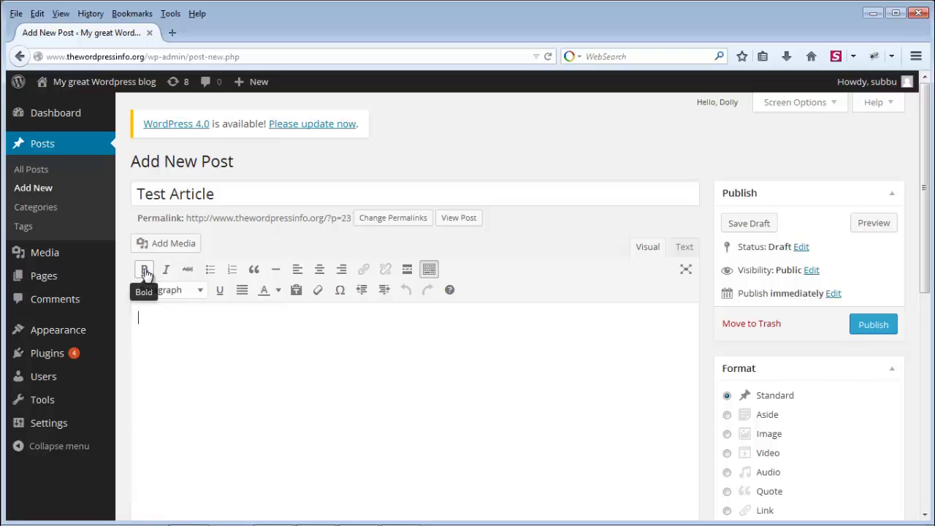
left_click(248, 338)
key("ctrl+v")
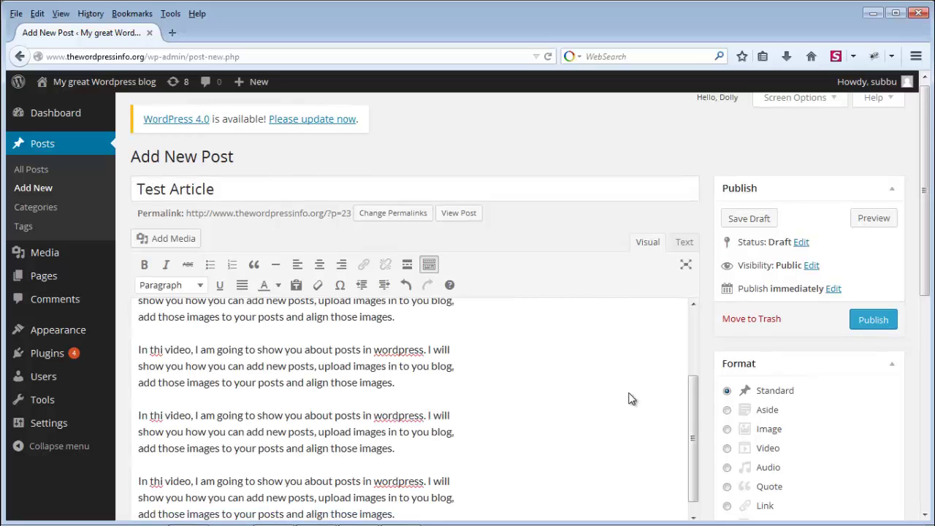
left_click_drag(698, 382, 692, 303)
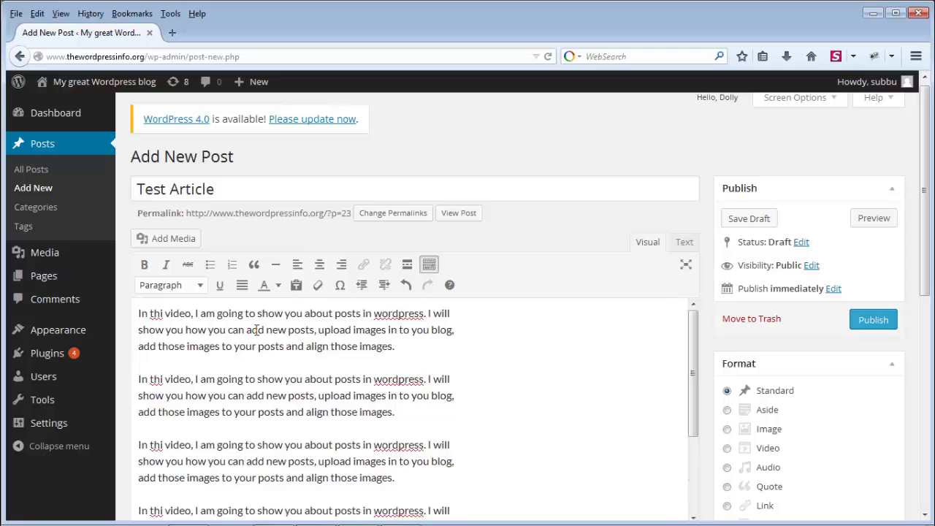
- Correct "thi" to "this" in the first paragraph and make its words "I am going to" bold
left_click(162, 313)
type("s")
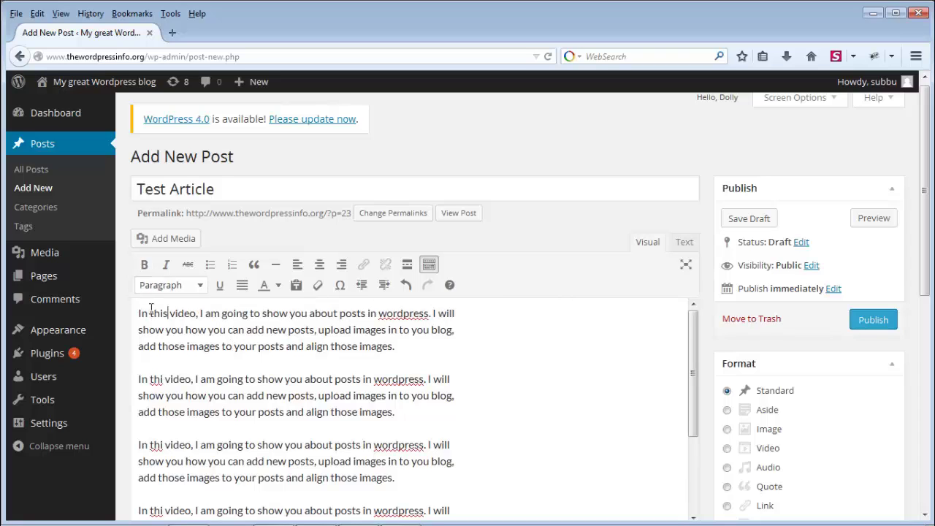
left_click_drag(200, 316, 256, 316)
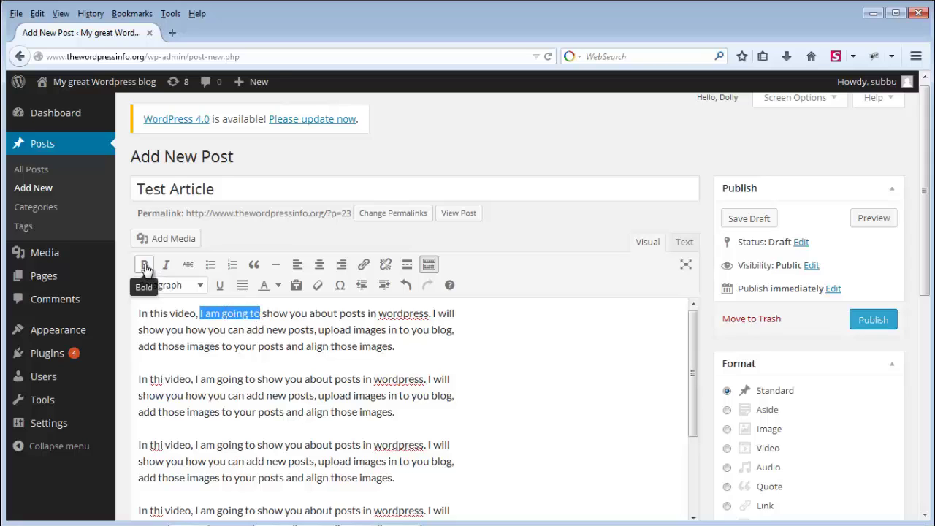
left_click(145, 266)
left_click(264, 313)
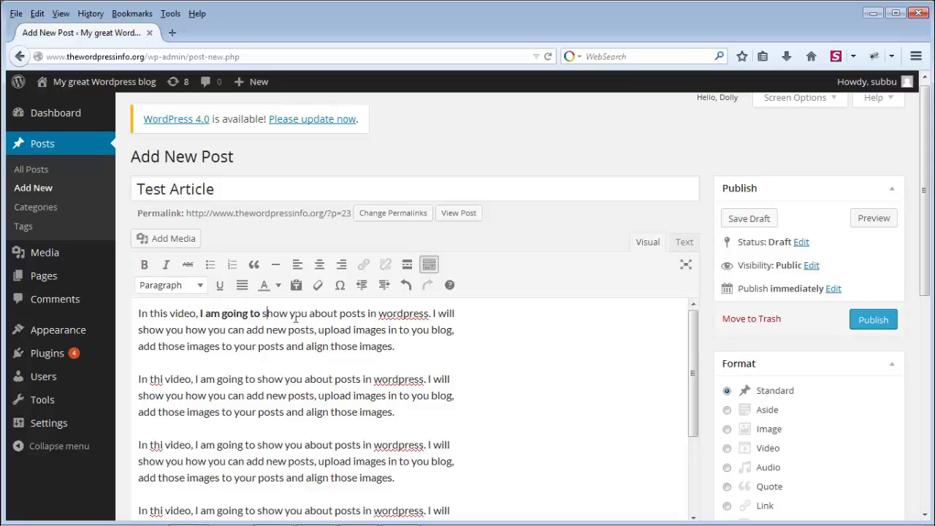
- Italicize the words "you about" in the first line of the post body
left_click_drag(291, 314, 338, 315)
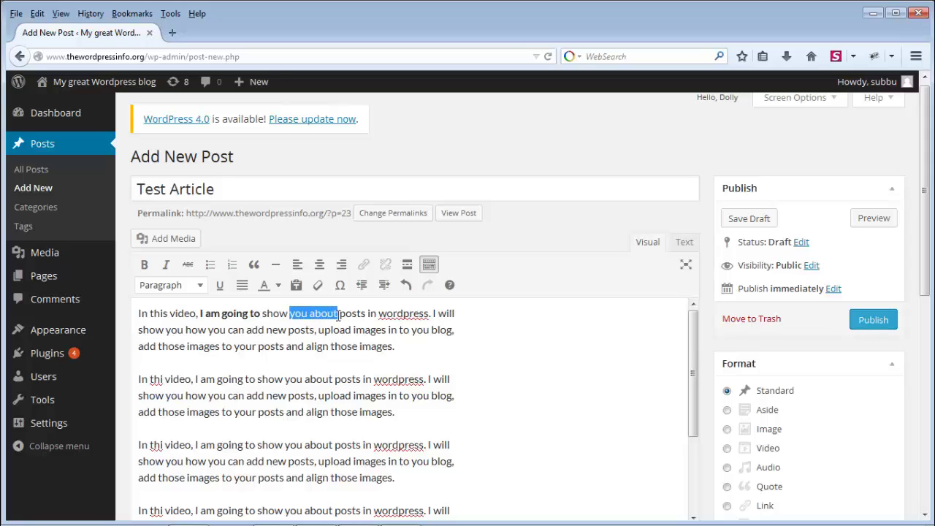
left_click(167, 265)
left_click(306, 325)
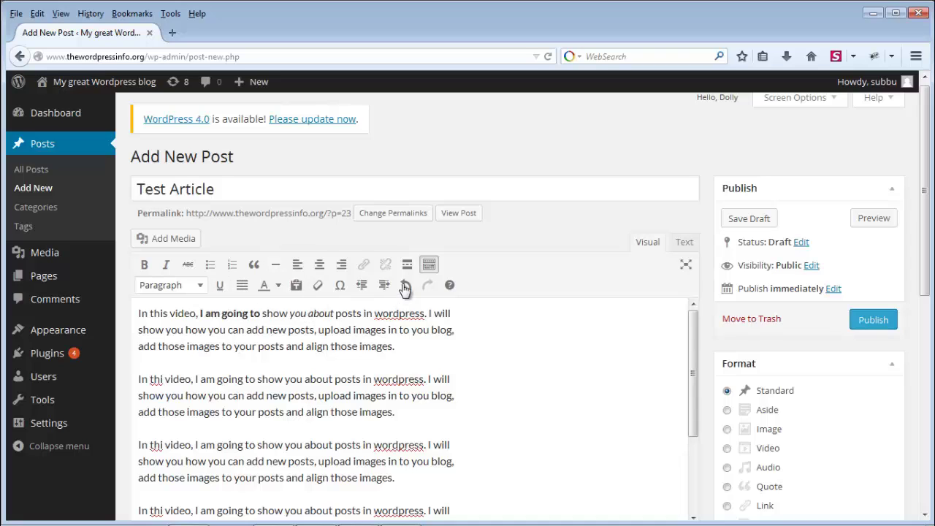
key("ctrl+i")
left_click_drag(267, 330, 313, 331)
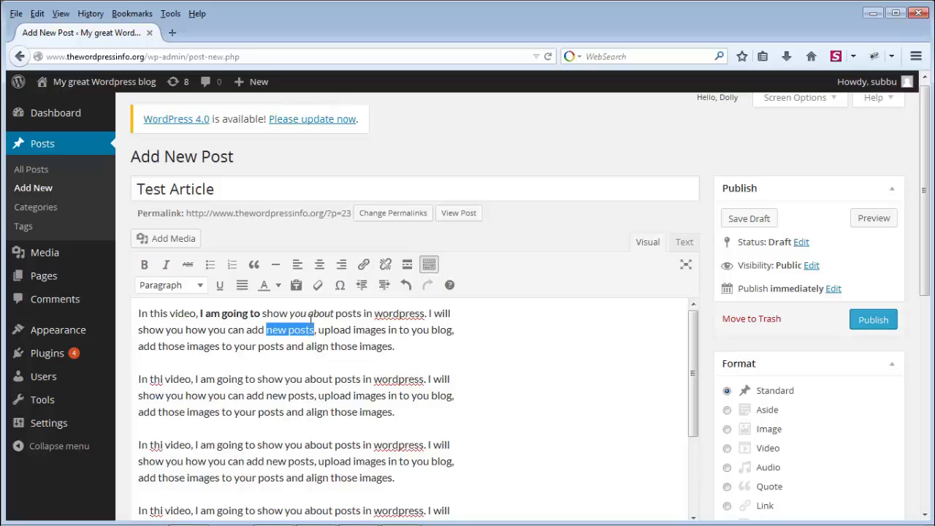
left_click(364, 266)
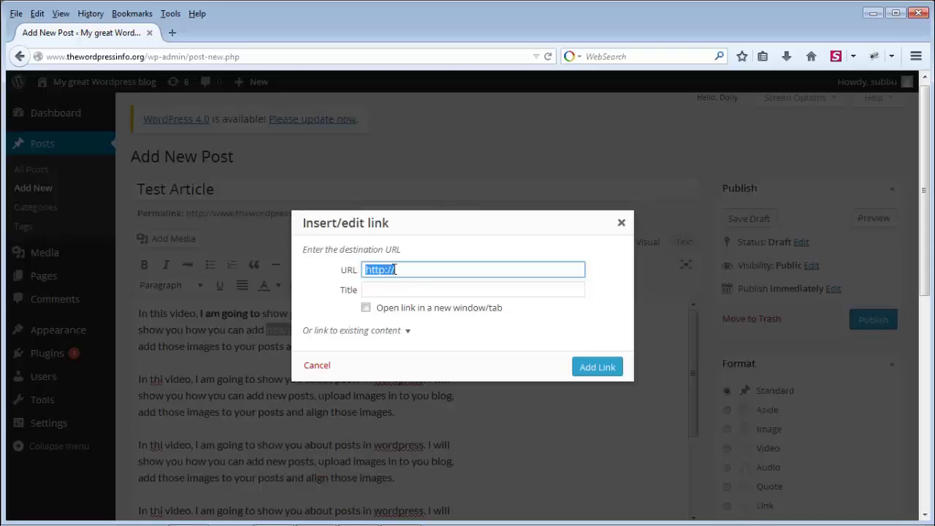
left_click(620, 225)
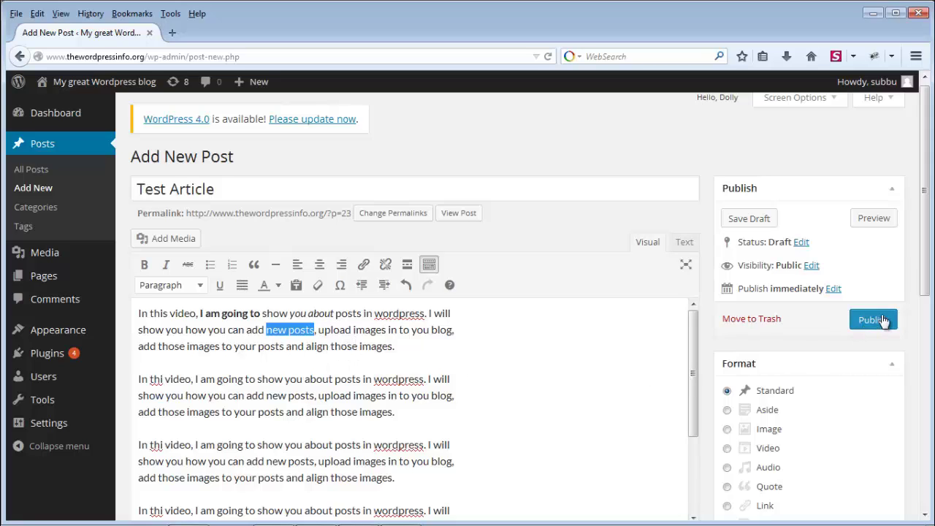
- Place the cursor in the blank line below the first paragraph and start adding media there
left_click_drag(925, 245, 926, 292)
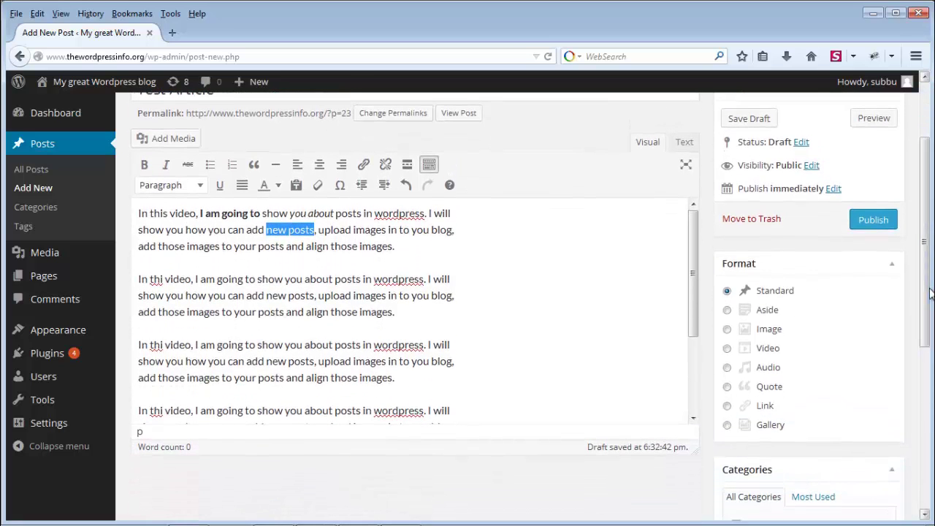
left_click(340, 272)
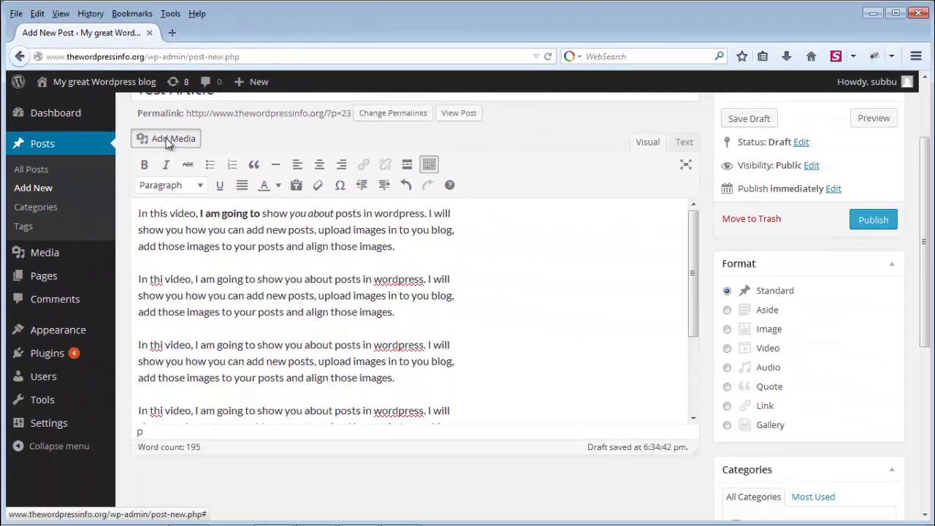
left_click(357, 260)
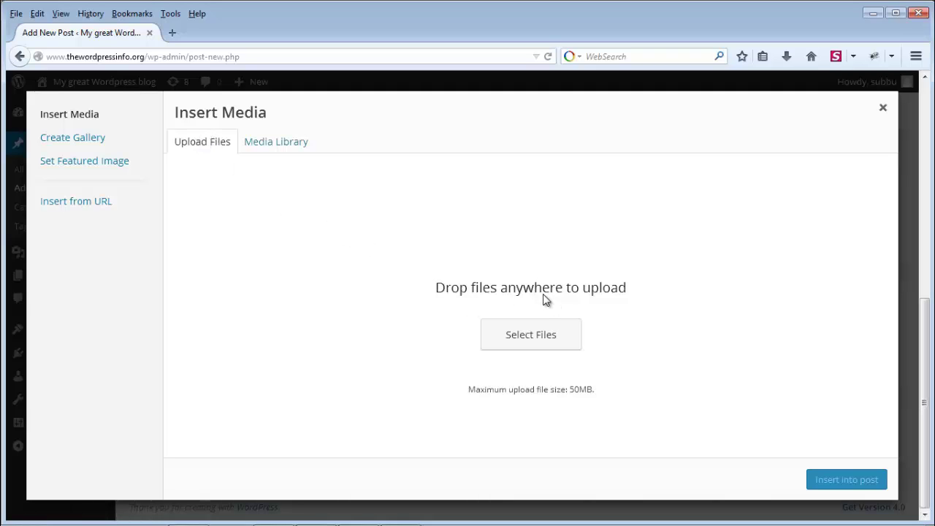
- Upload "Collapsing Categories on Home Page.png" from the folder "How to show collapsing categories in wordpress"
left_click(531, 336)
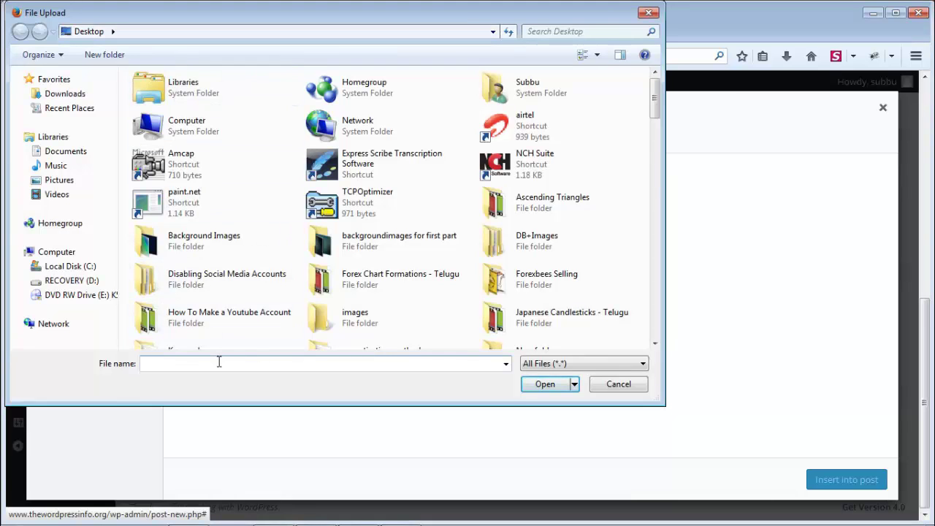
key("ctrl+v")
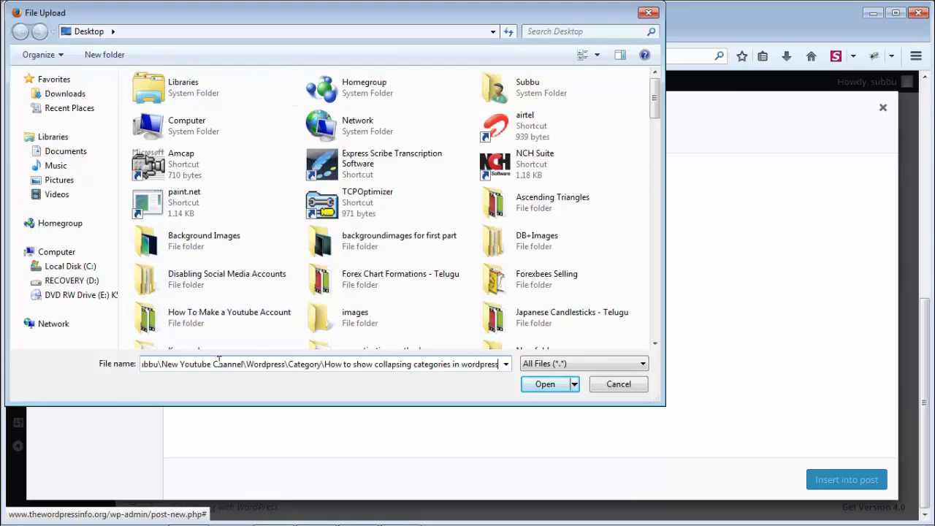
left_click(554, 384)
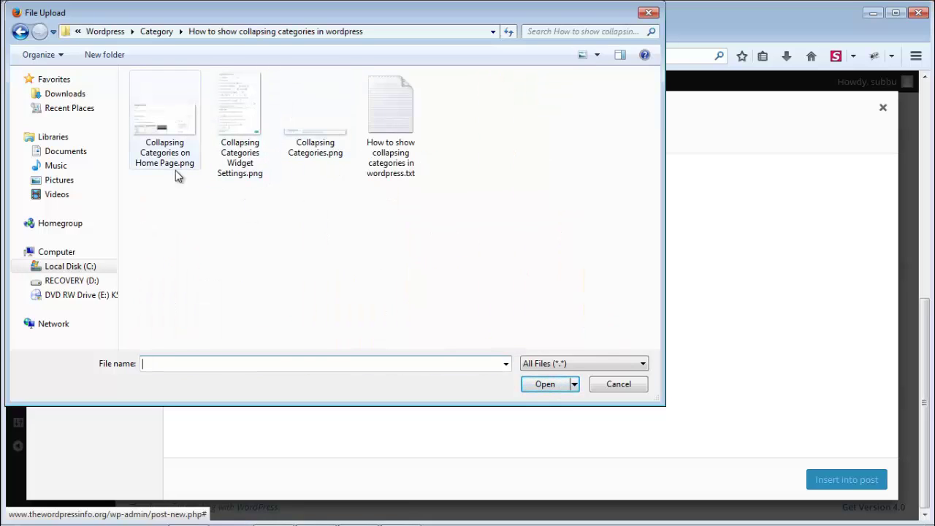
left_click(157, 127)
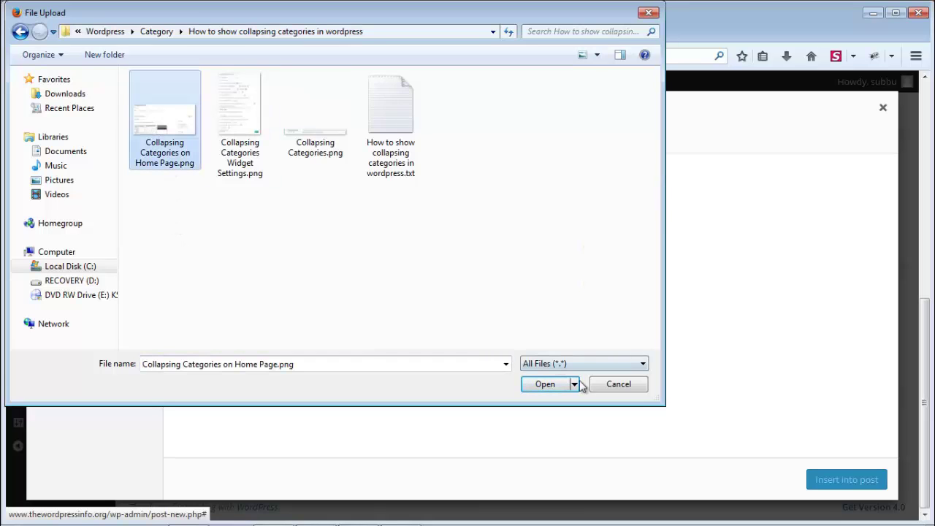
left_click(545, 385)
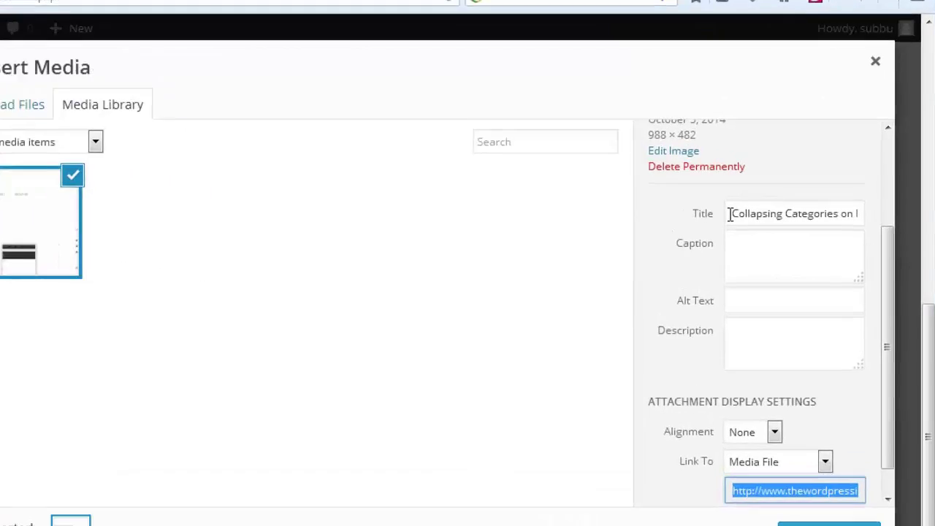
- Copy the uploaded image's title "Collapsing Categories on Home Page" into its caption and alt text
left_click_drag(769, 227, 907, 229)
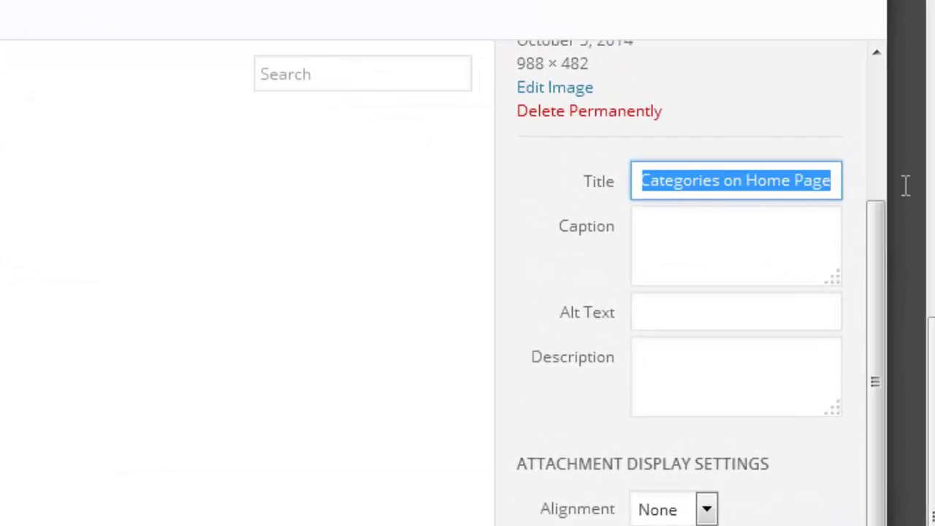
left_click(698, 181)
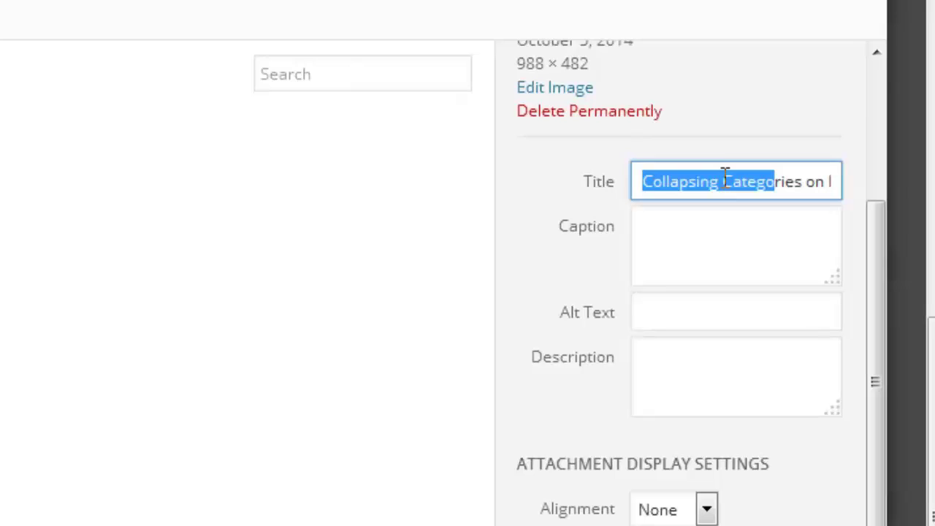
left_click_drag(725, 177, 925, 175)
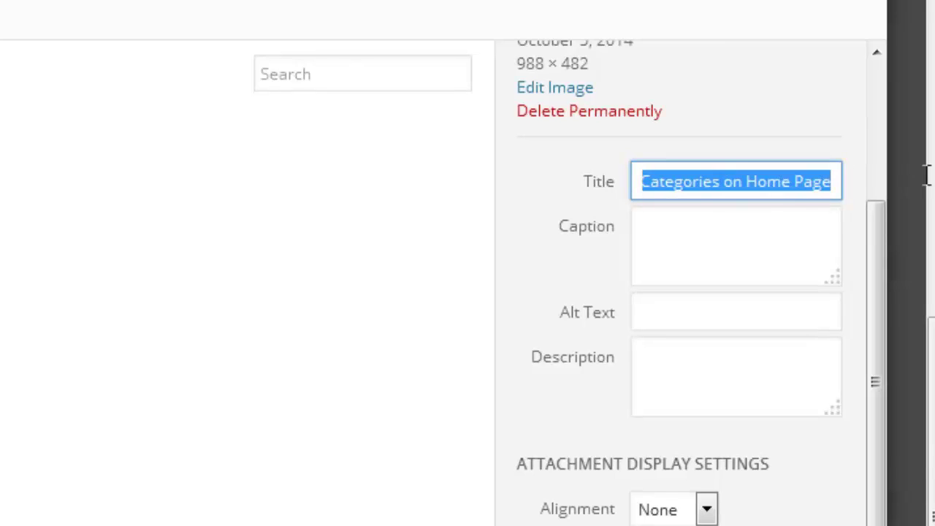
left_click(699, 181)
key("Home")
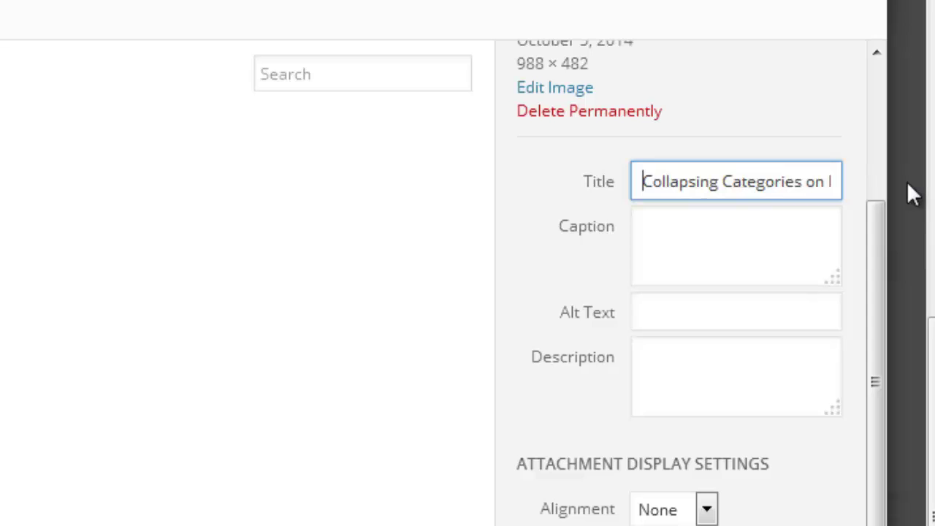
key("shift+End")
key("ctrl+c")
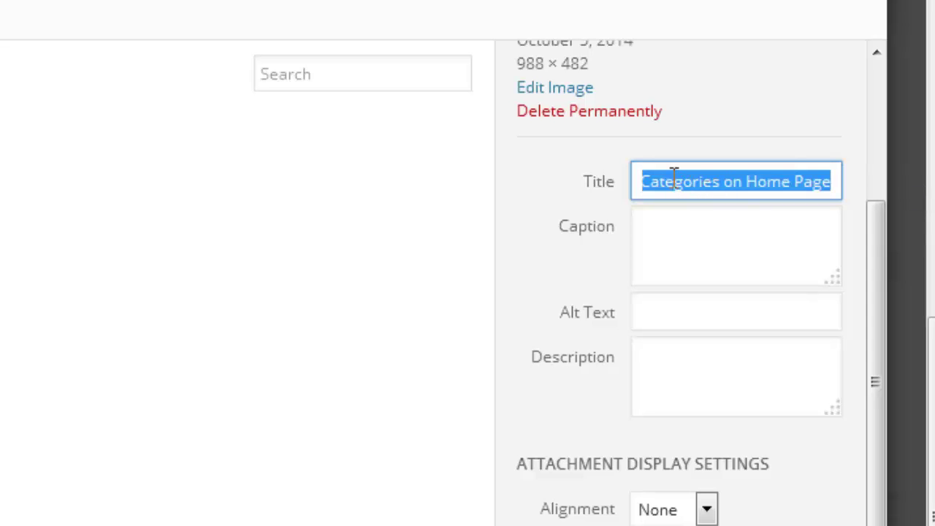
left_click(672, 236)
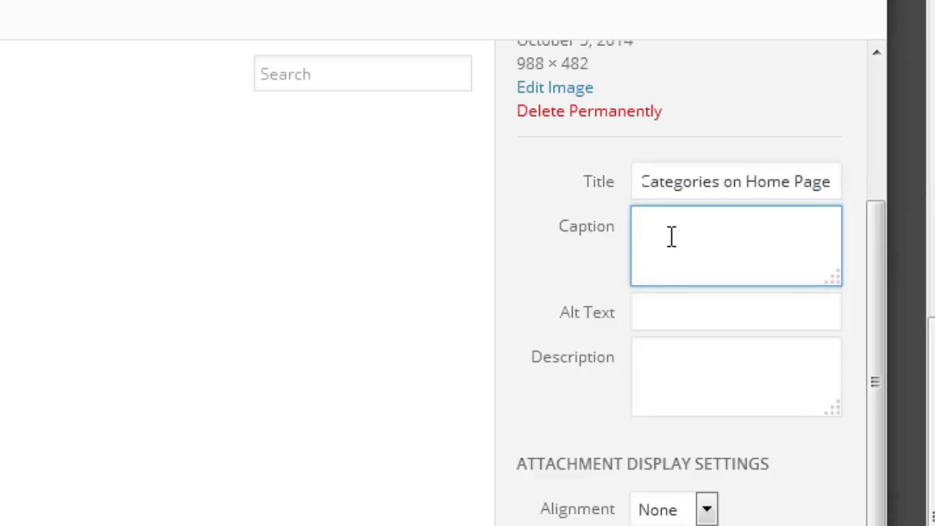
key("ctrl+v")
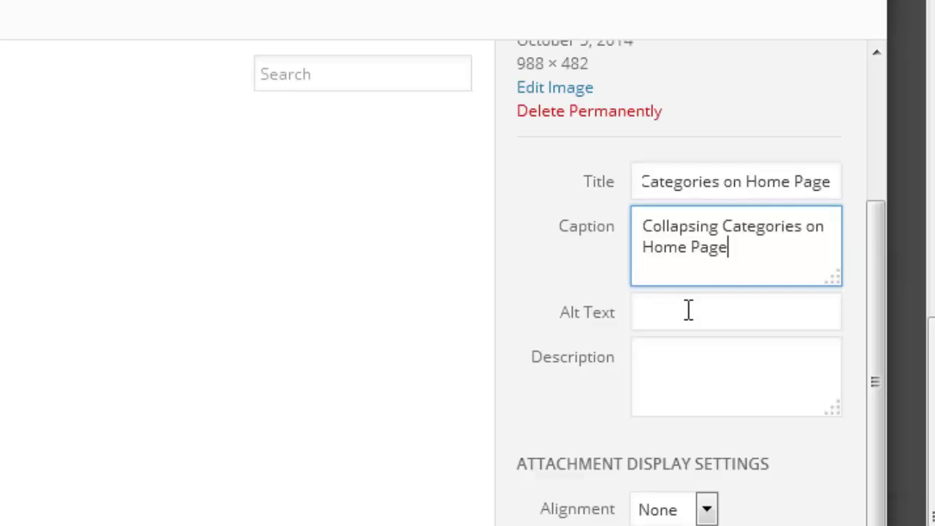
left_click(689, 309)
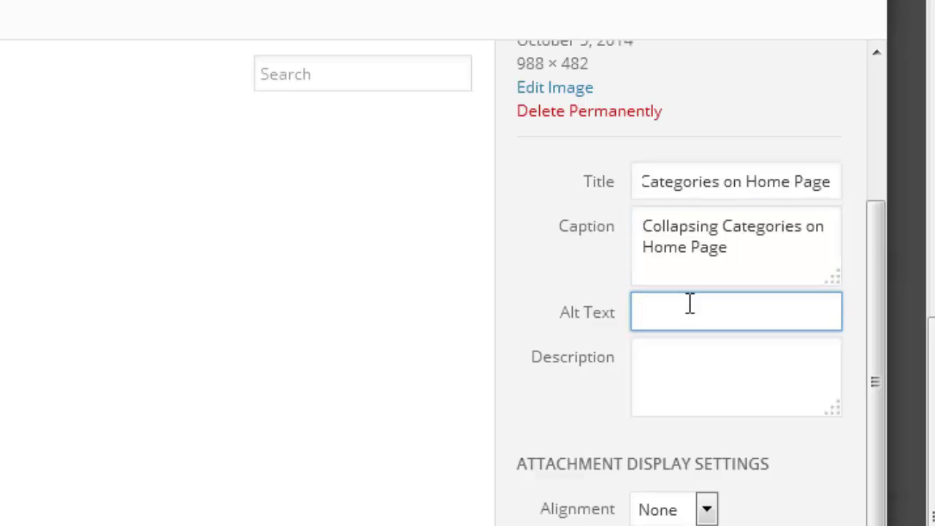
key("ctrl+v")
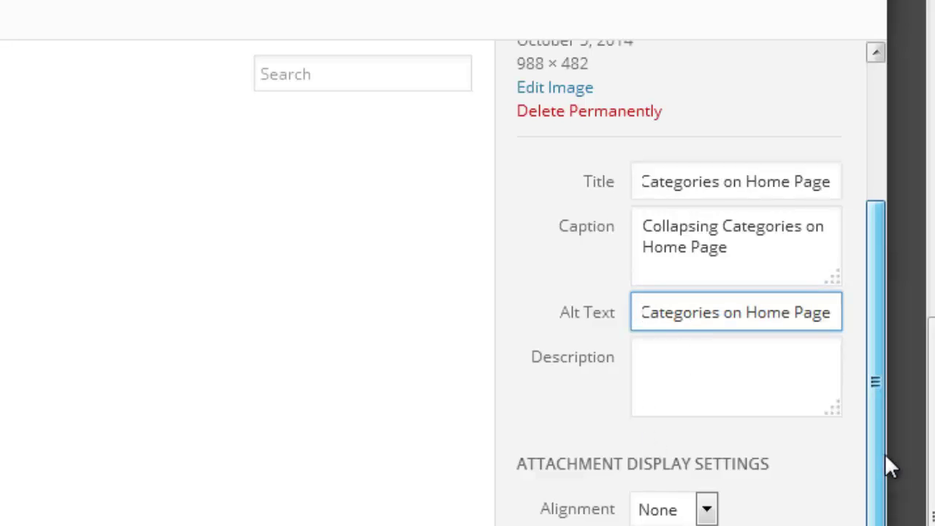
- Insert the uploaded image into the post with Left alignment and the Medium – 300 × 146 size
scroll(885, 453, "down", 1)
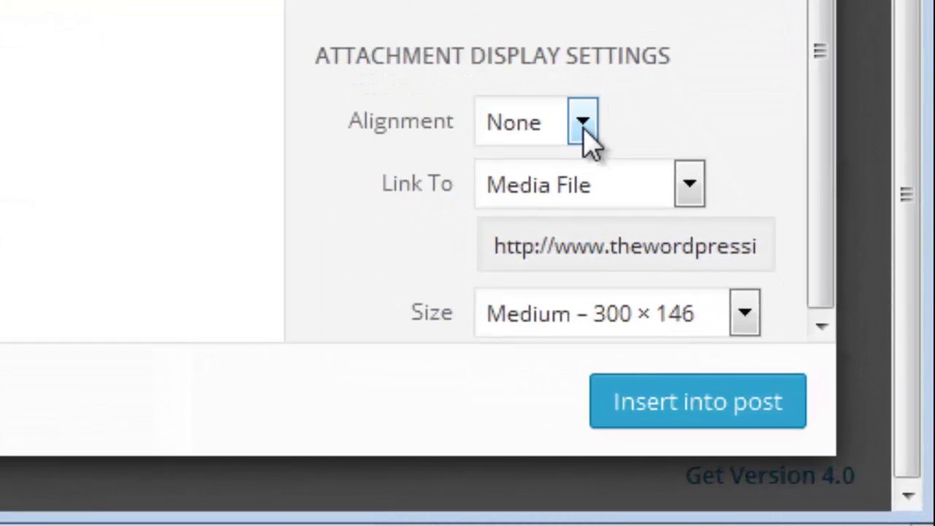
left_click(585, 133)
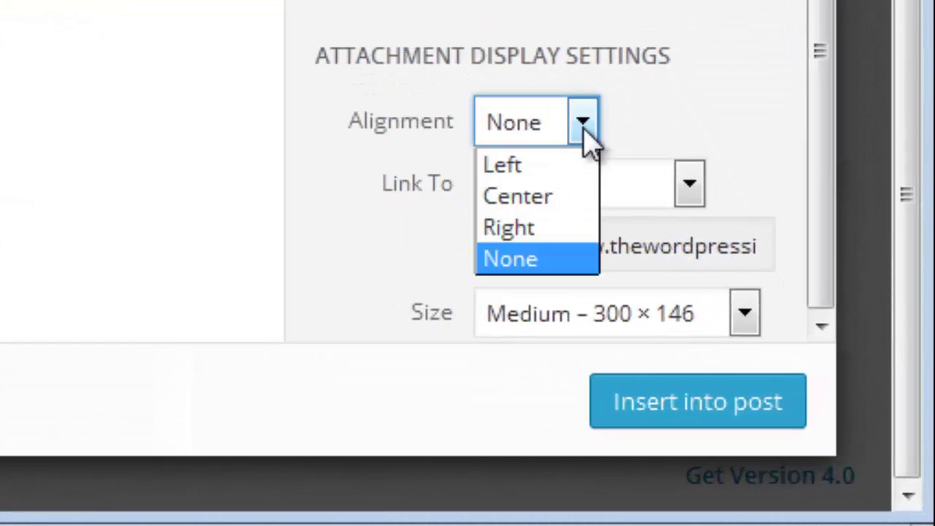
left_click(534, 175)
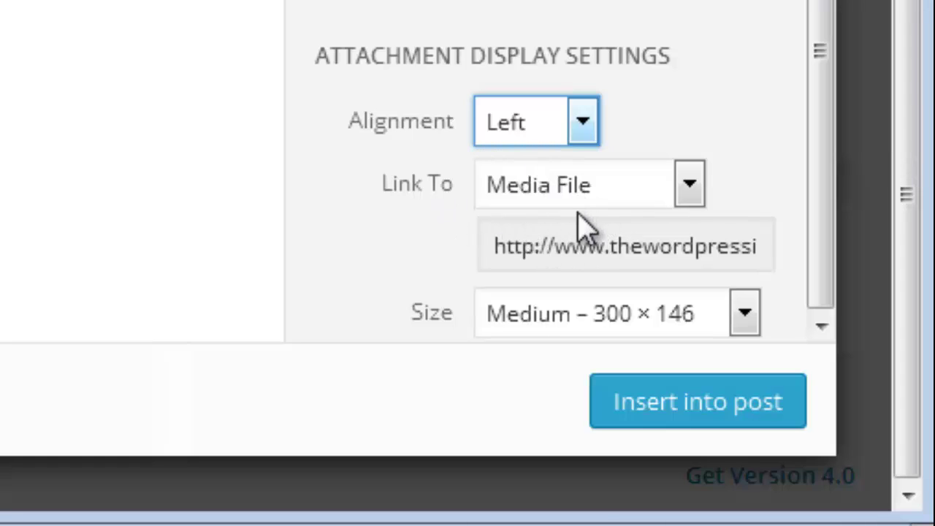
left_click(754, 326)
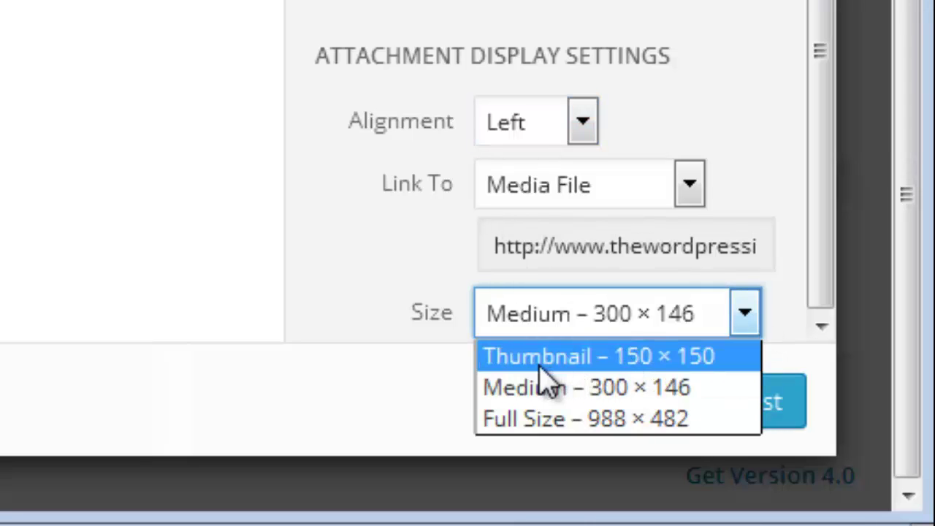
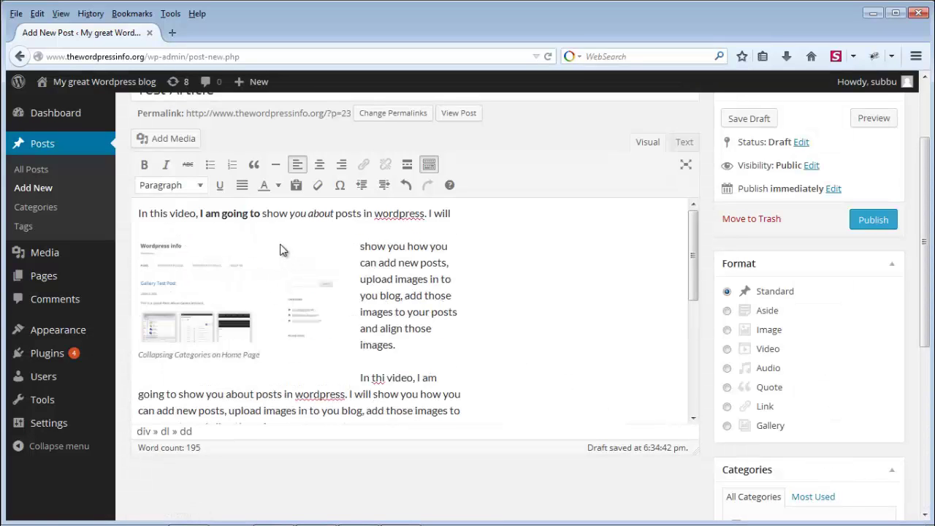
- Delete the image from the post body and join the split first paragraph back together
left_click(241, 302)
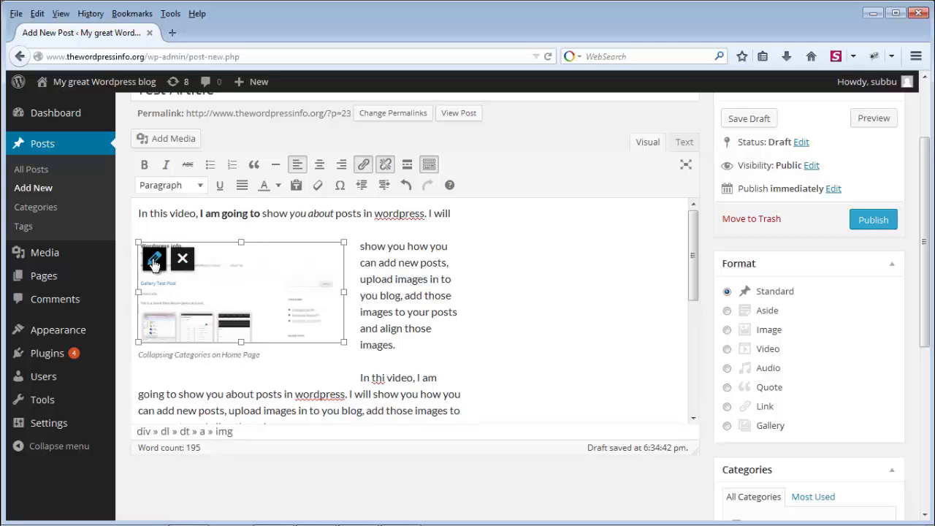
left_click(183, 261)
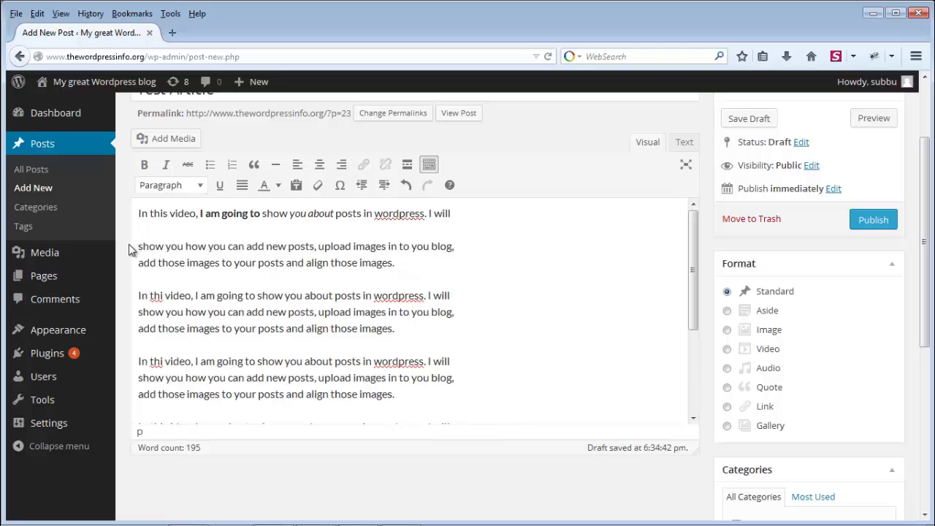
key("BackSpace")
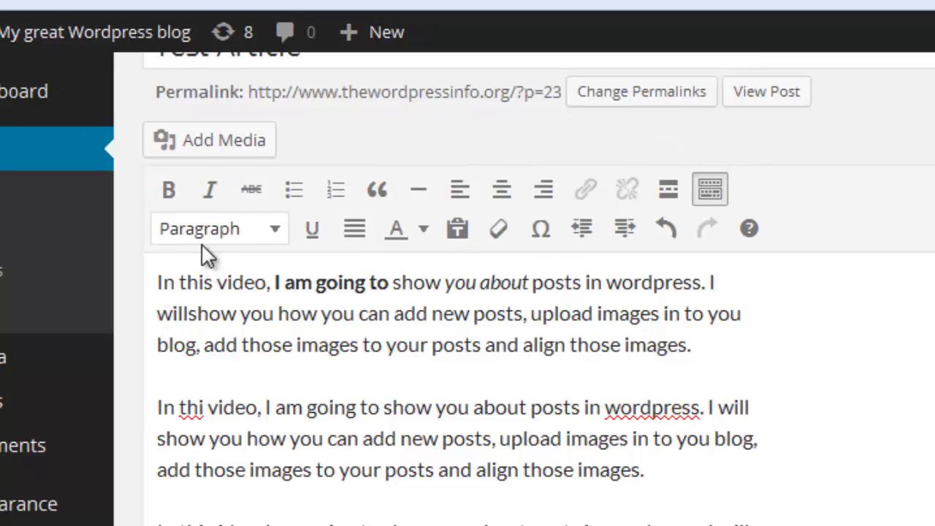
- Insert the image from the media library's "Uploaded to this post" items, left-aligned at Medium – 300 × 146
left_click(204, 155)
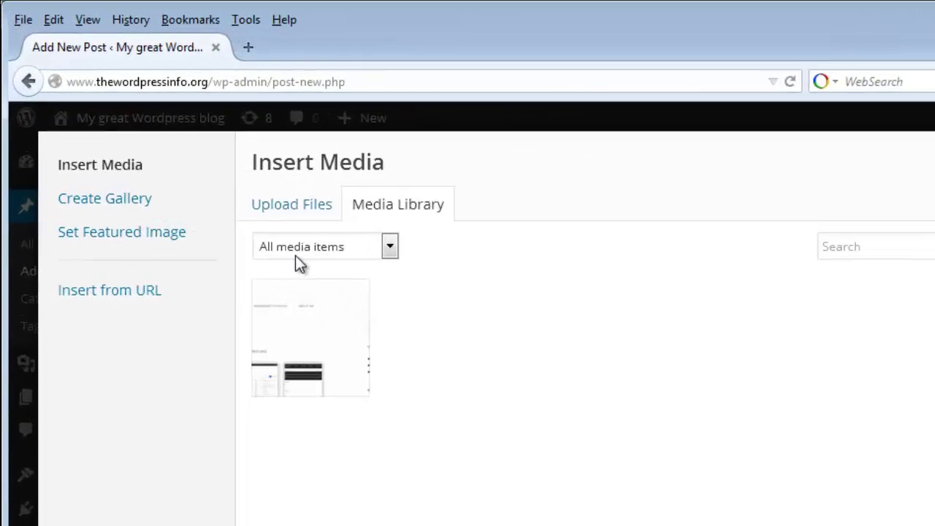
left_click(390, 246)
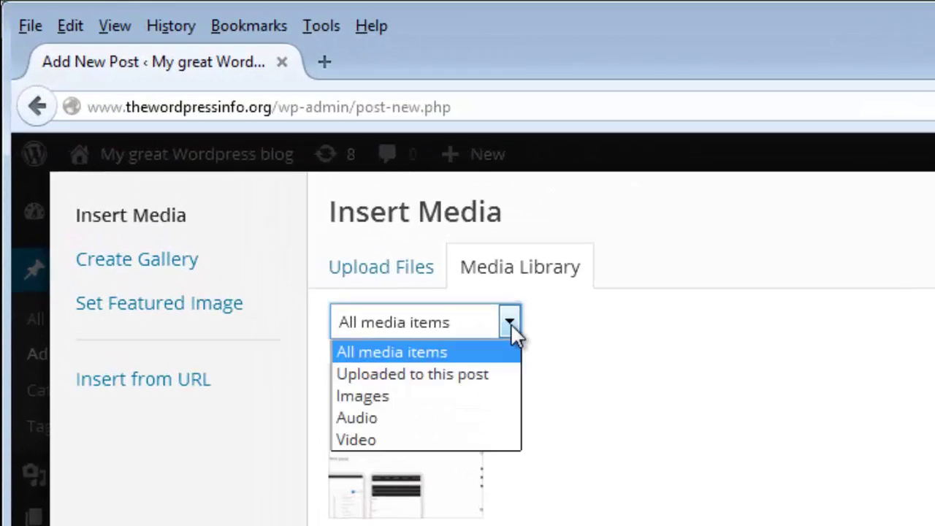
left_click(506, 375)
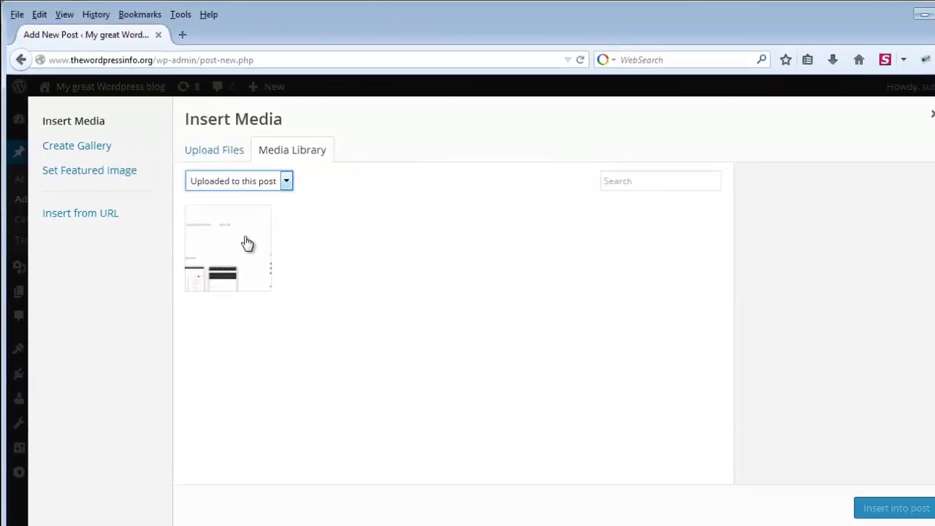
left_click(365, 362)
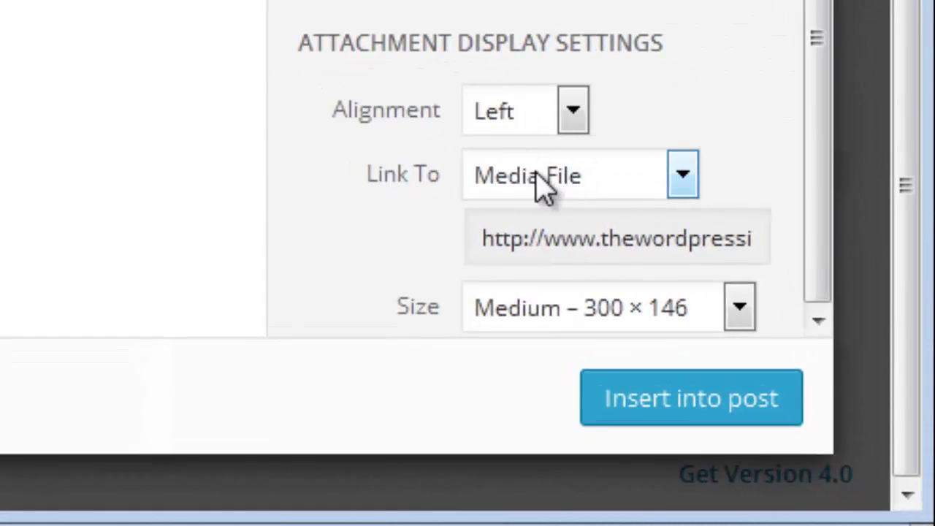
left_click(667, 420)
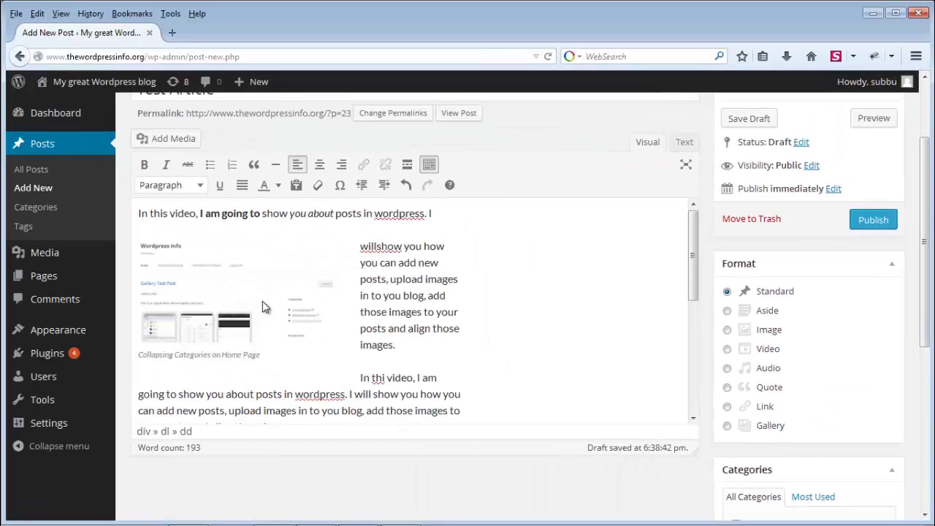
- Edit the inserted image's display settings and update its alignment to Center
left_click(225, 285)
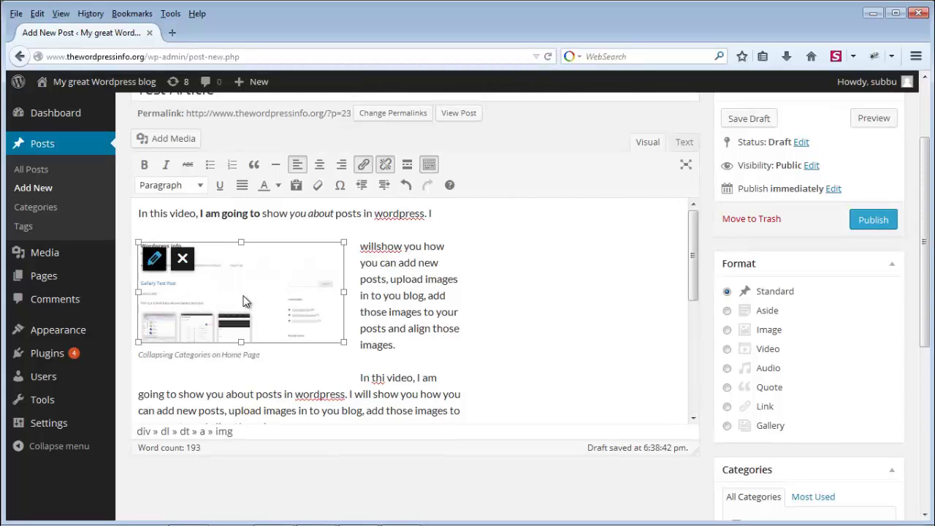
left_click(155, 261)
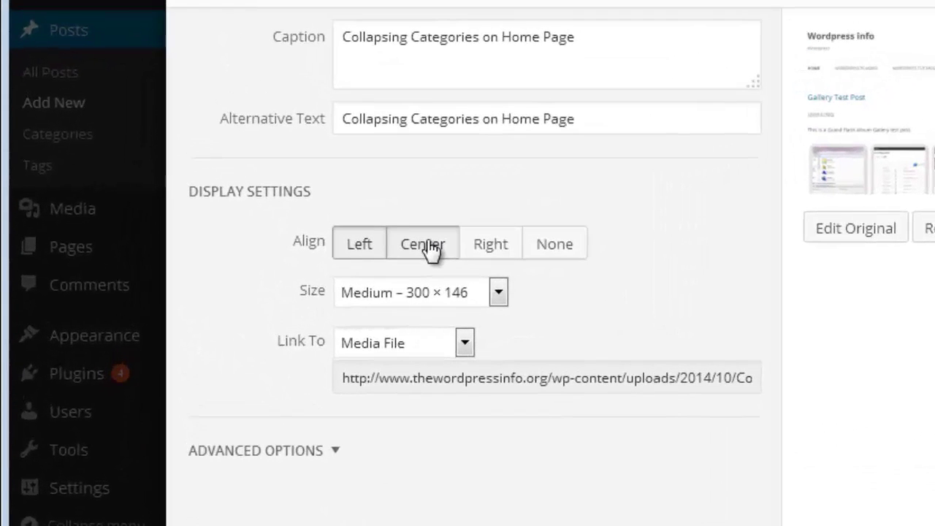
left_click(264, 276)
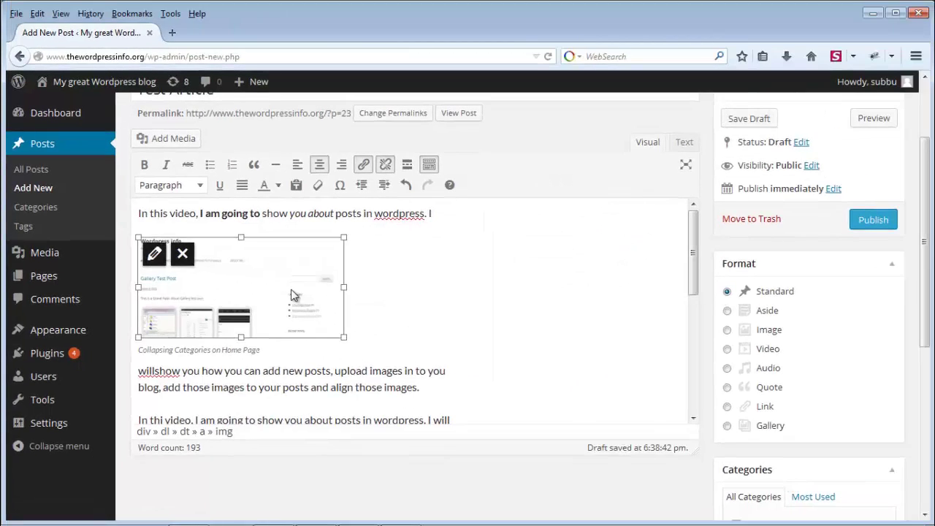
- Change the image's alignment to Right in its details and update it
left_click(154, 256)
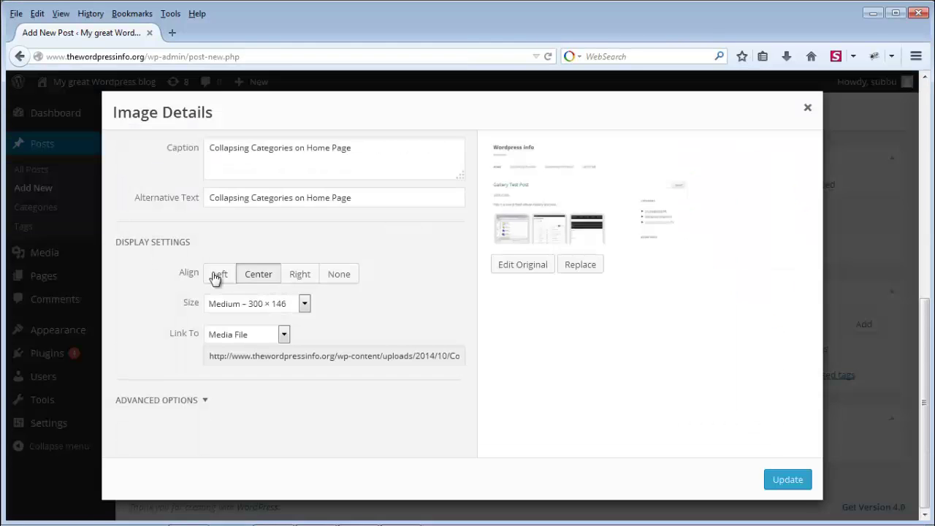
left_click(300, 277)
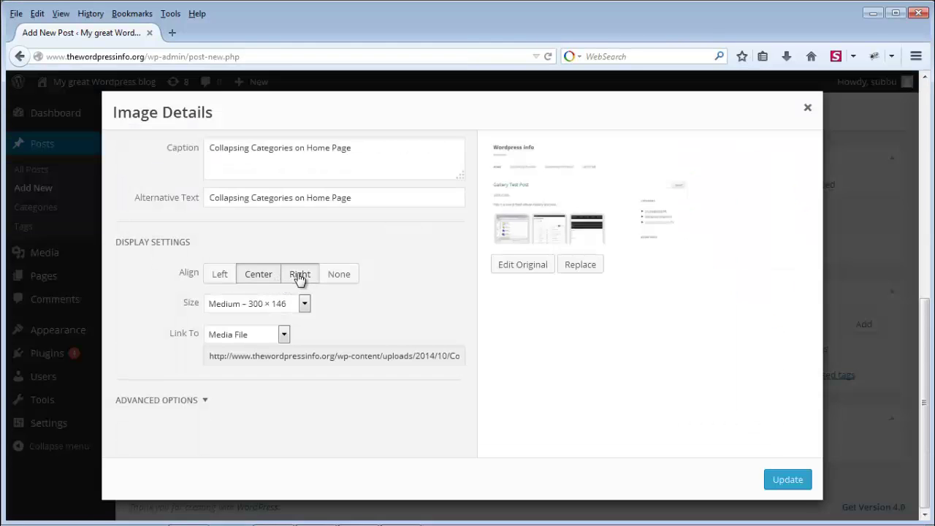
left_click(779, 481)
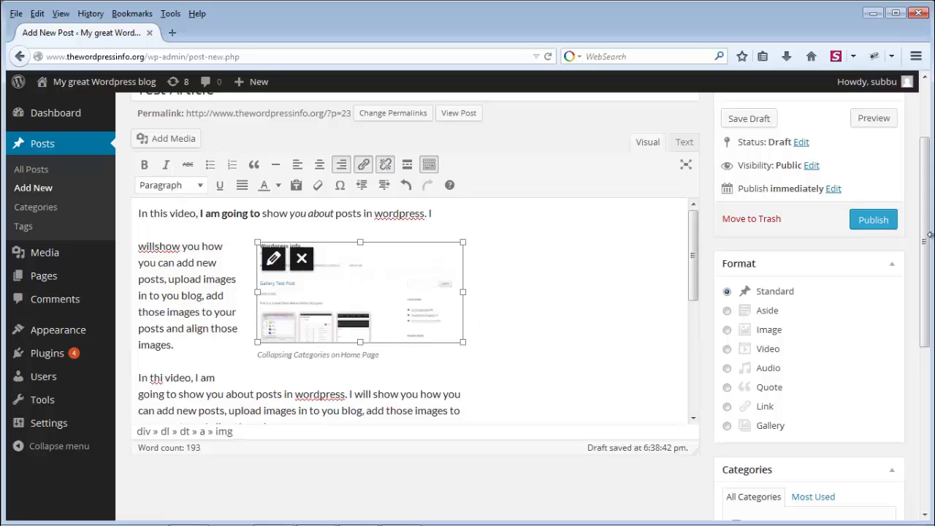
- Look through the post's publishing status choices and cancel with Draft still selected
left_click_drag(928, 245, 925, 212)
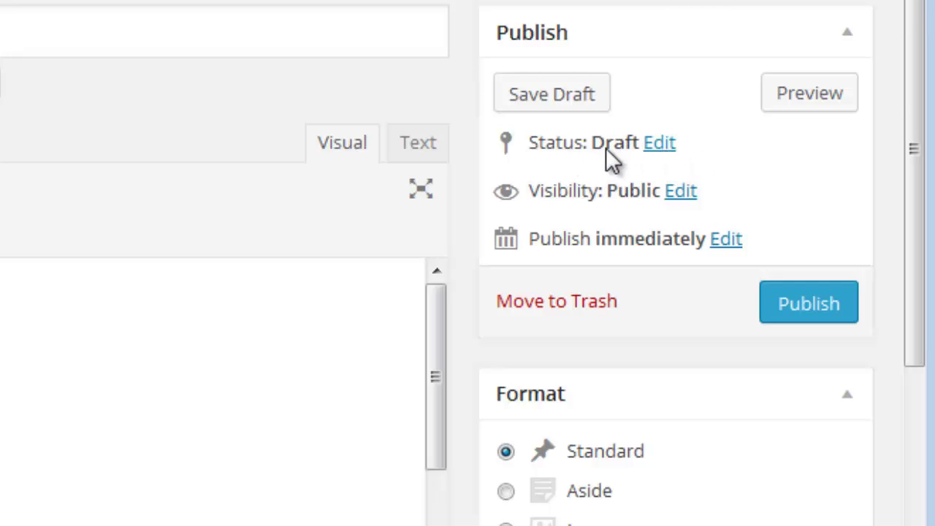
left_click(661, 144)
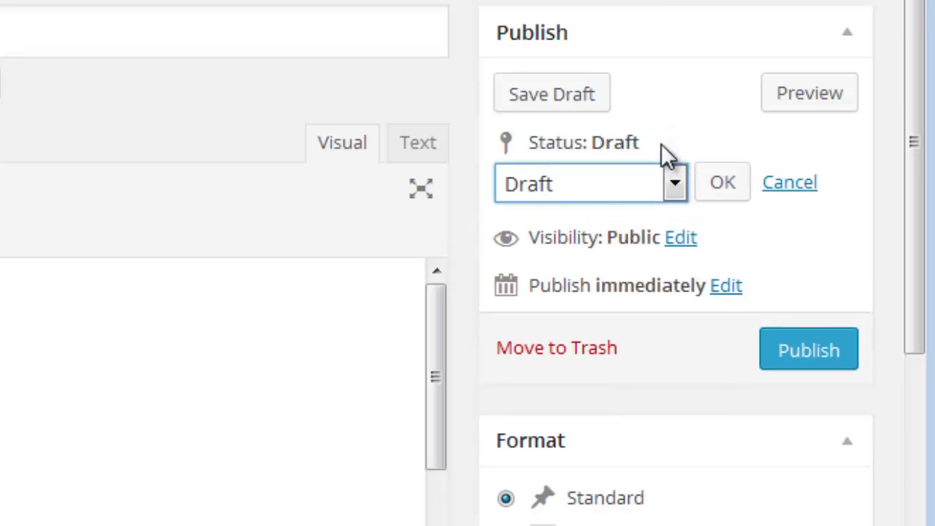
left_click(675, 185)
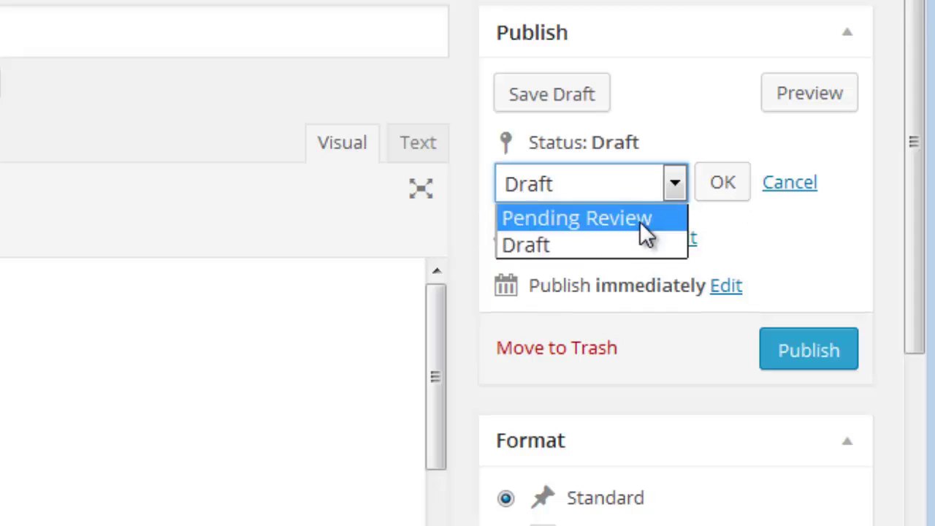
left_click(604, 245)
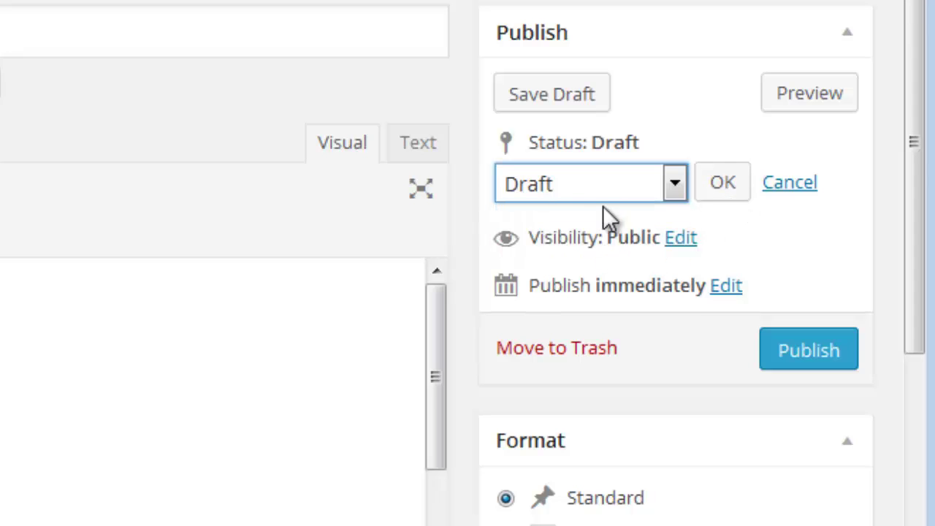
left_click(792, 186)
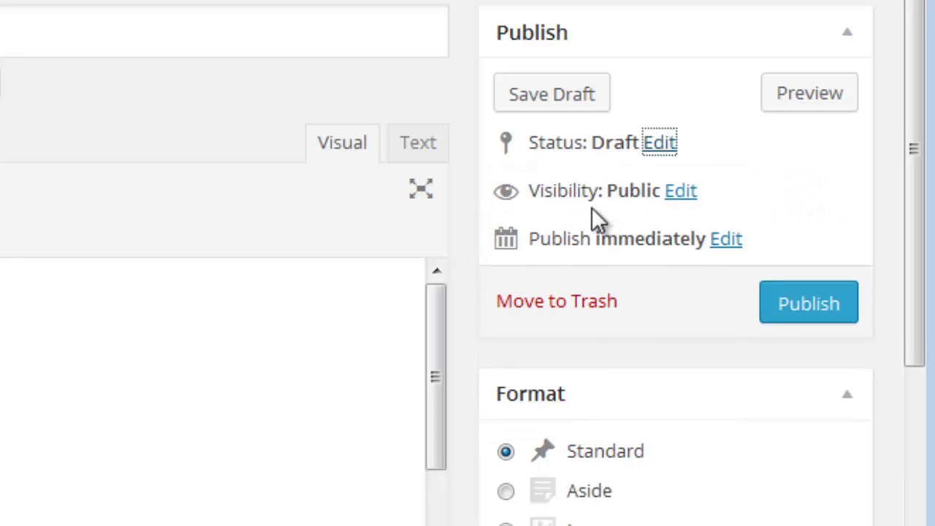
- Examine the post's visibility options and its publish date settings, cancelling both
left_click(680, 192)
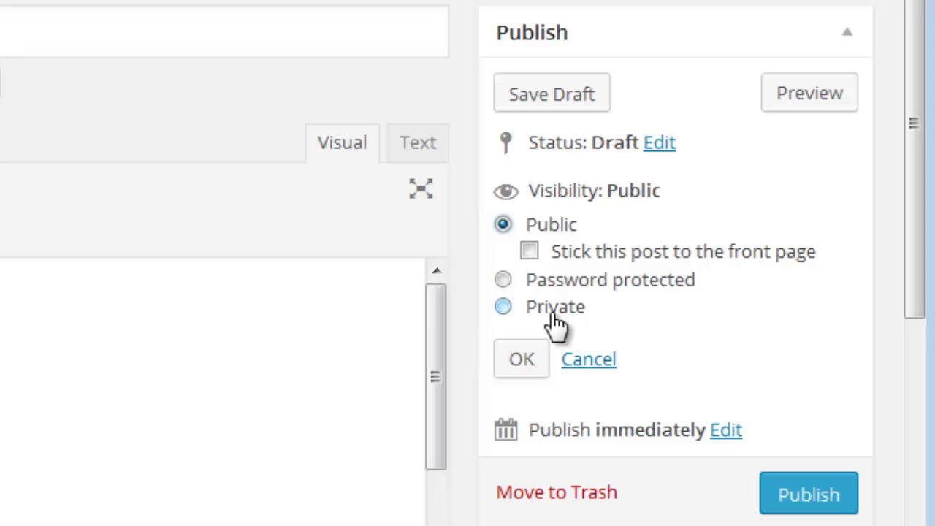
left_click(595, 360)
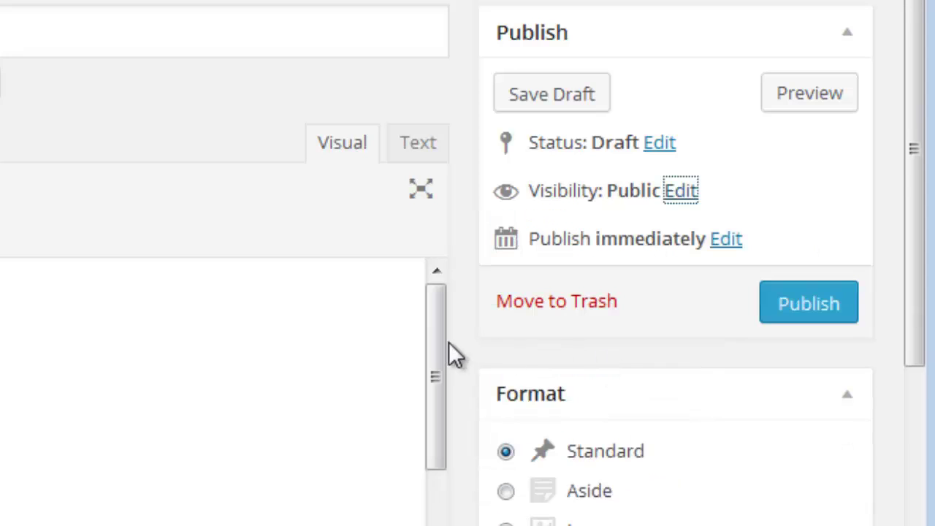
left_click(726, 243)
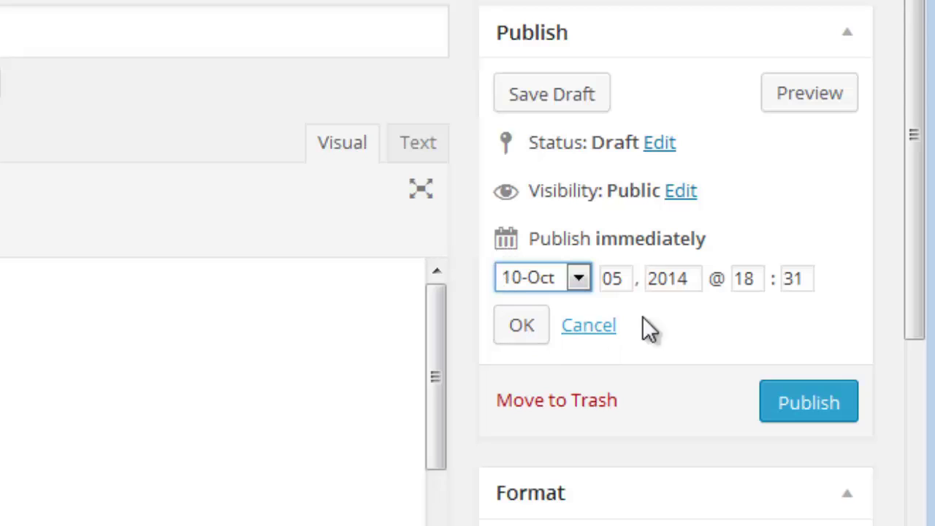
left_click(606, 332)
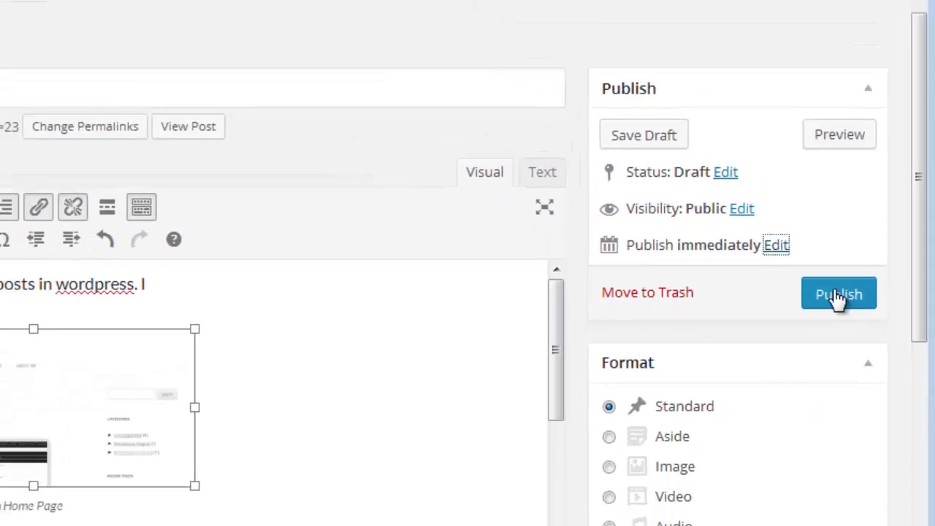
- Publish the post and view the published article in a new browser tab
left_click(838, 298)
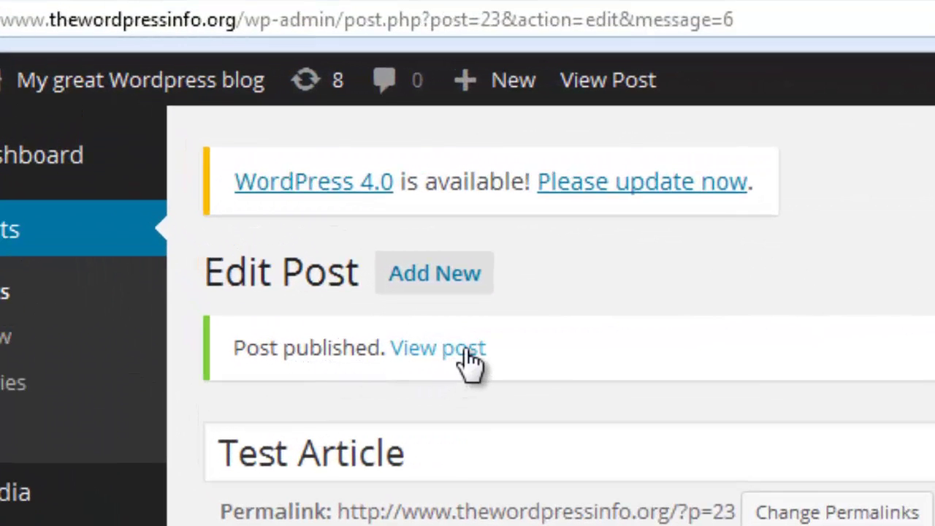
right_click(467, 353)
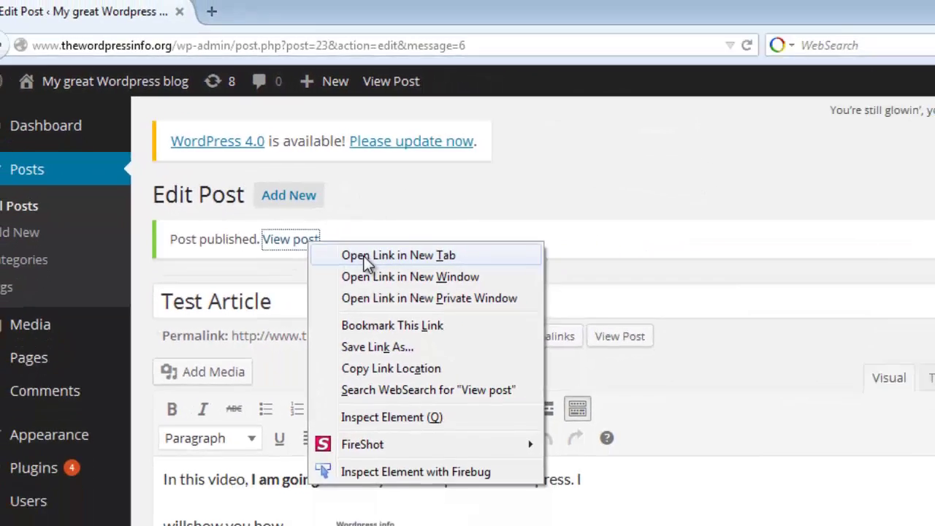
left_click(363, 261)
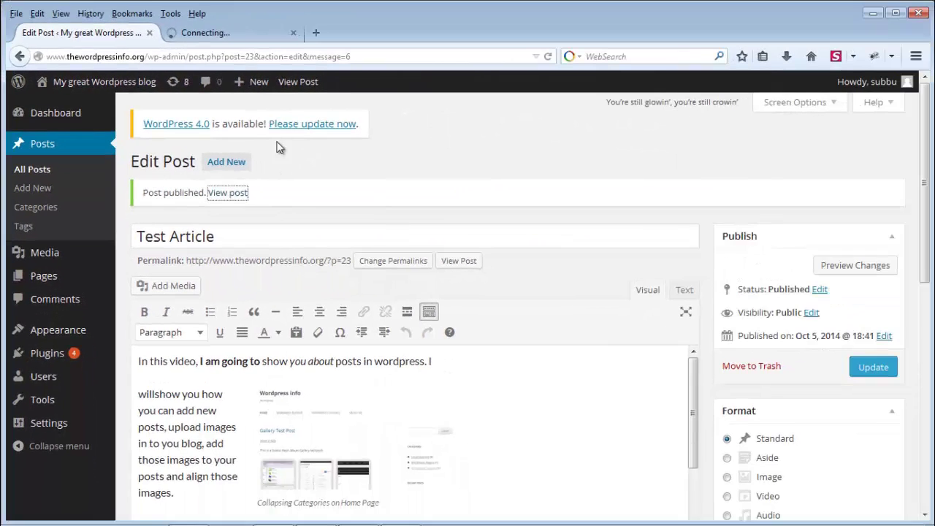
left_click(227, 35)
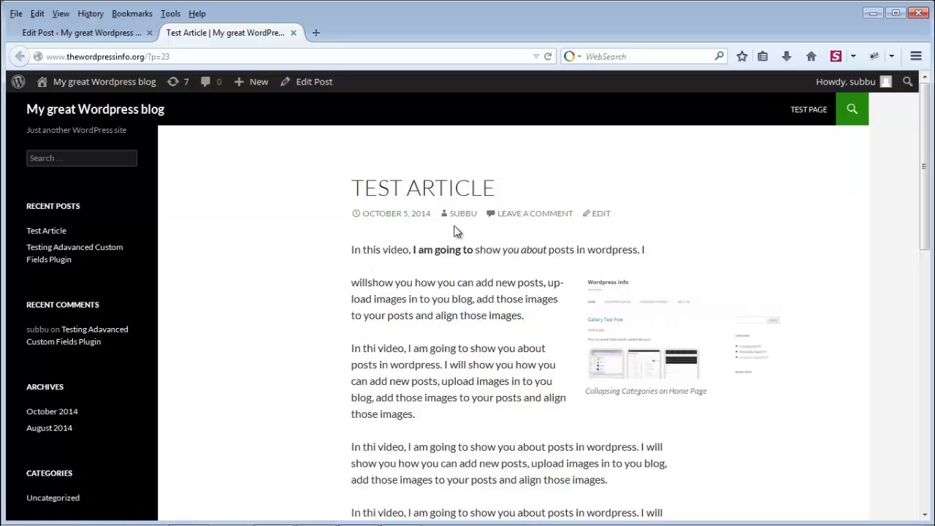
- Back in the admin tab, open "Test Article" for editing from the list of all posts and return to that list
left_click(76, 34)
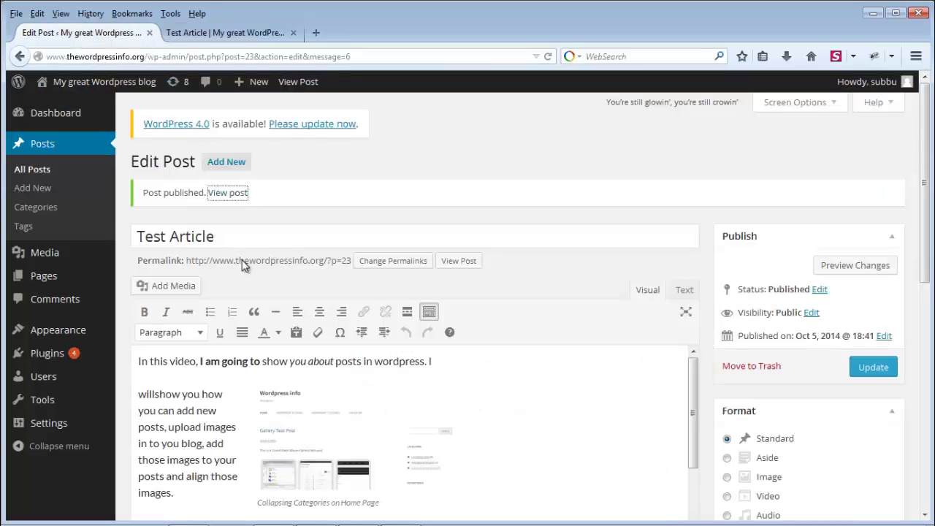
left_click(33, 169)
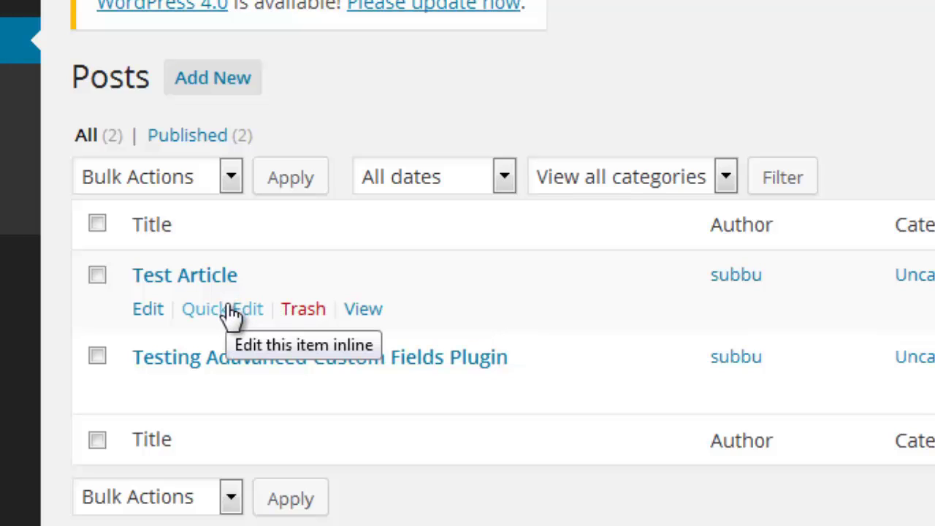
left_click(152, 313)
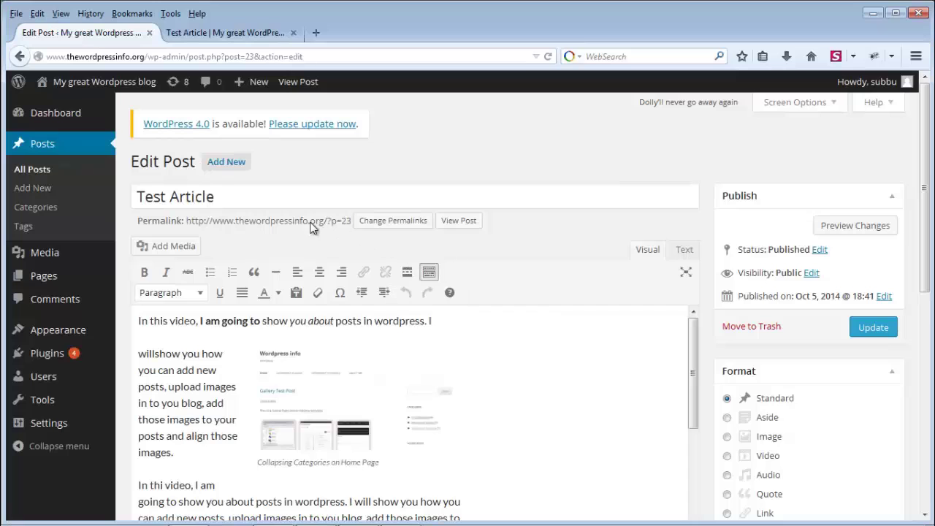
left_click(22, 170)
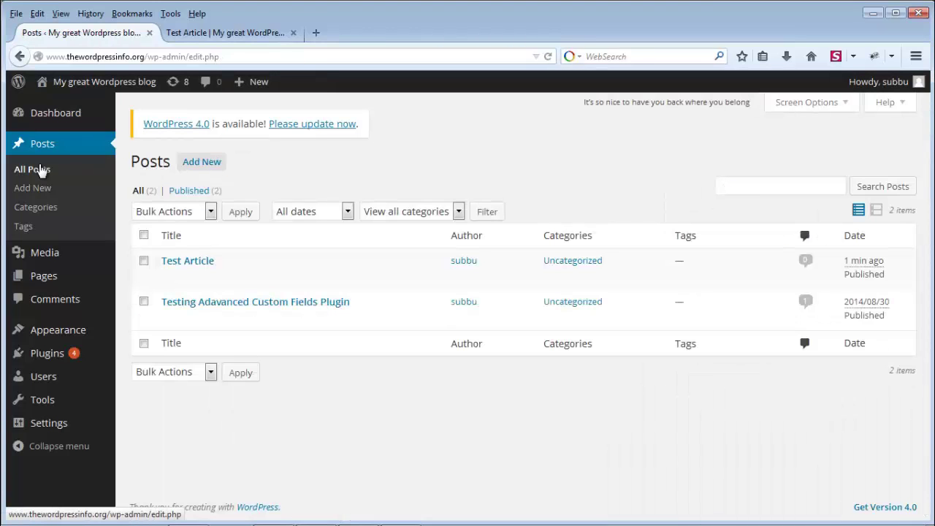